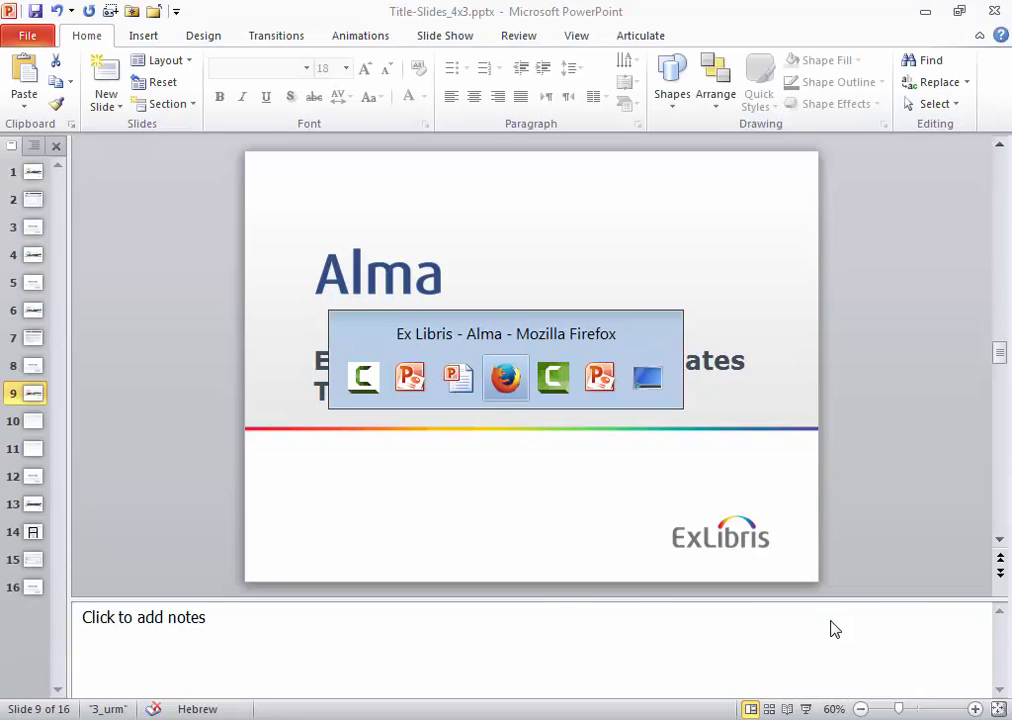
Switch from PowerPoint to Alma in Firefox and bring up its main menu of work areas.
click(180, 98)
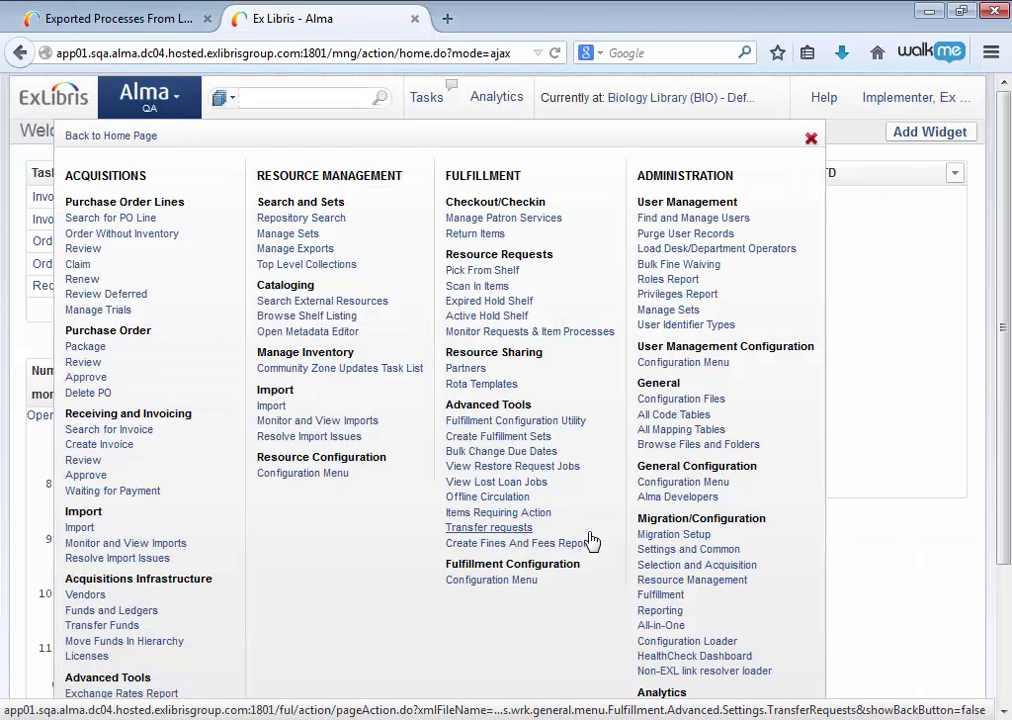
Open Alma's analytics in a new tab, shorten its address to /analytics for the Oracle BI home page, then return to Alma.
scroll(588, 542, down, 2)
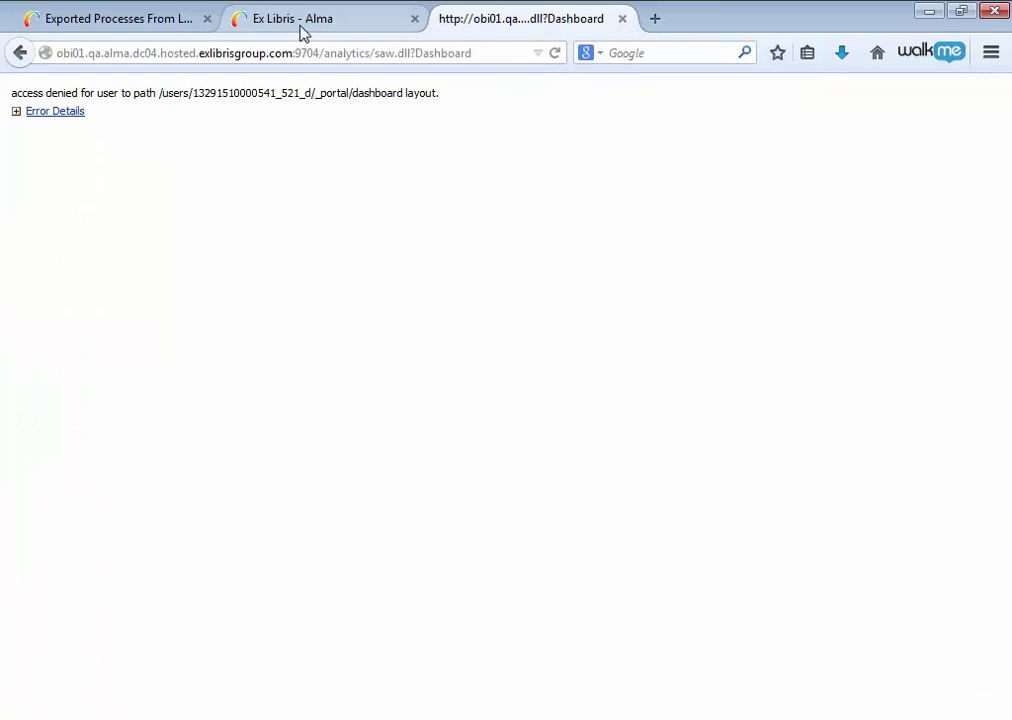
drag(369, 54, 519, 49)
text(s)
key(Return)
click(325, 24)
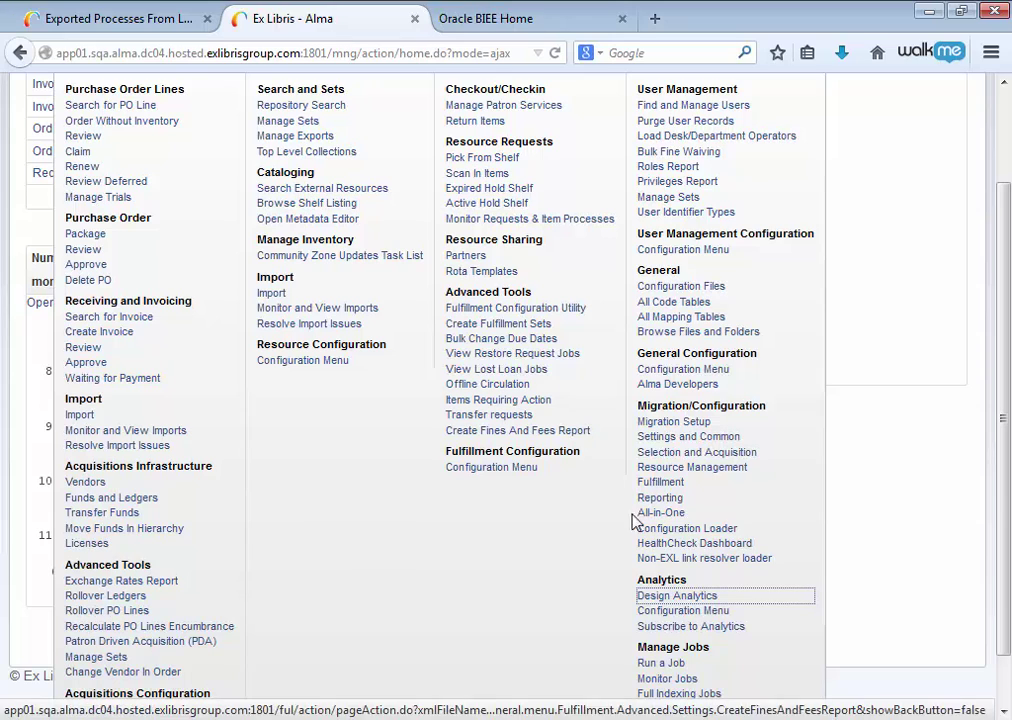
Start a new analytics object from the Analytics Objects List with Type set to Report.
click(683, 610)
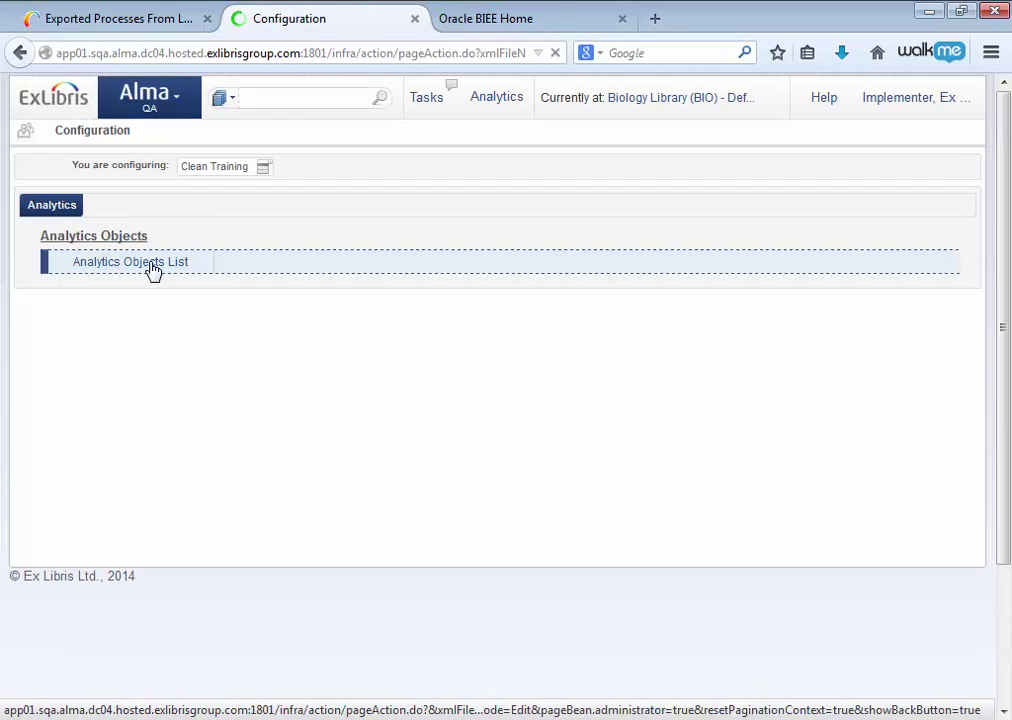
click(147, 260)
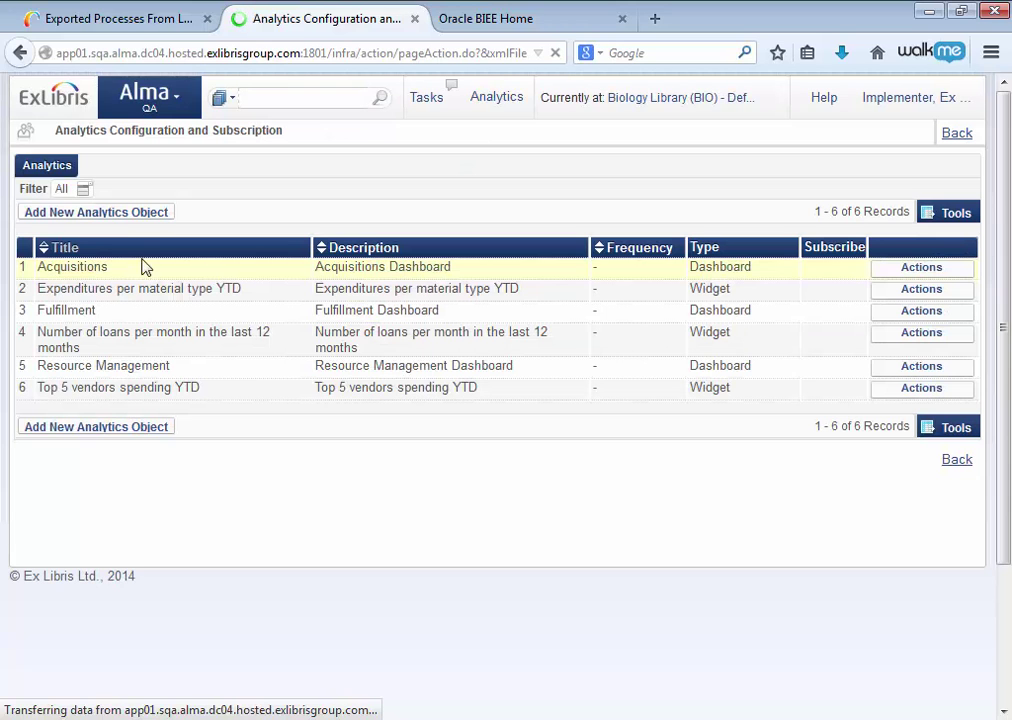
click(151, 221)
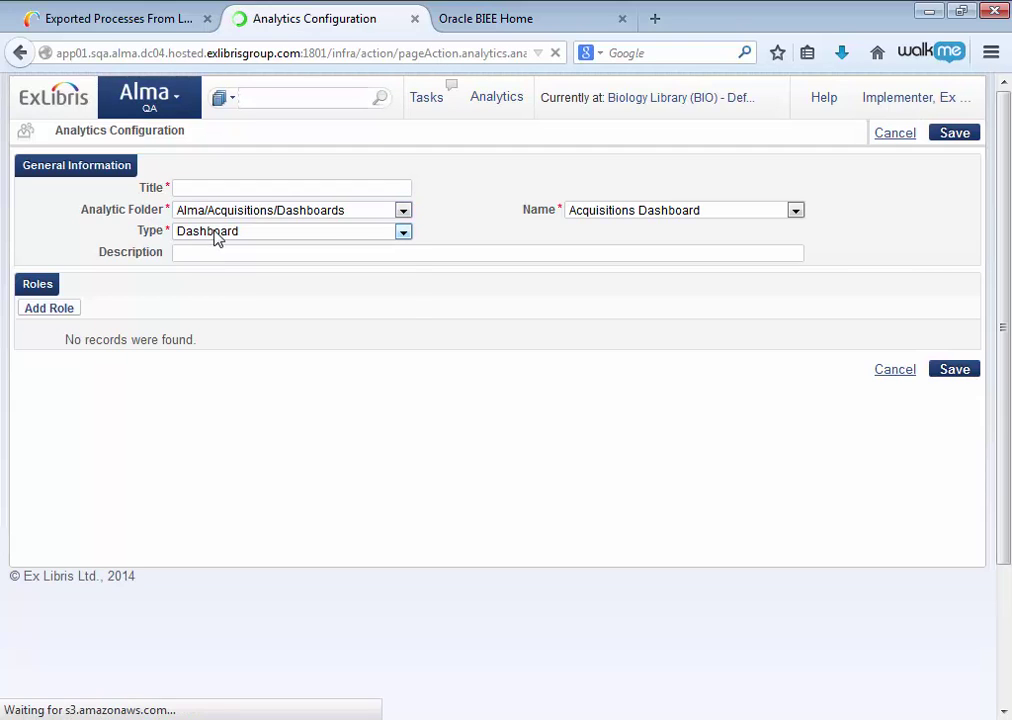
click(217, 233)
click(220, 266)
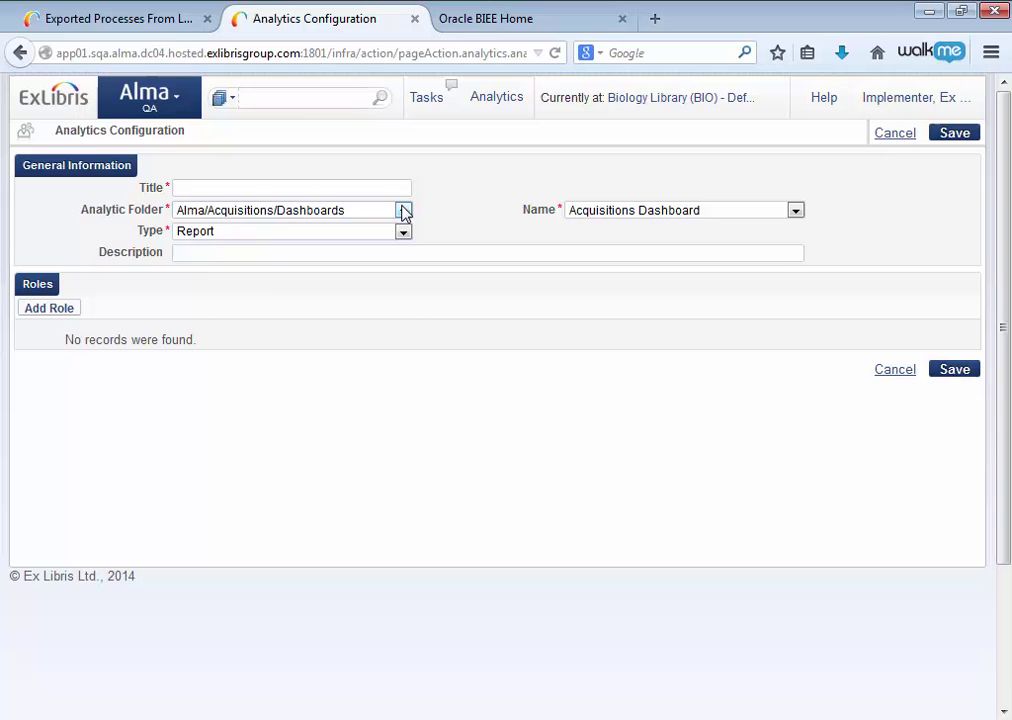
Check the Analytic Folder list without changing it, then move to the Oracle BI home page tab.
click(403, 211)
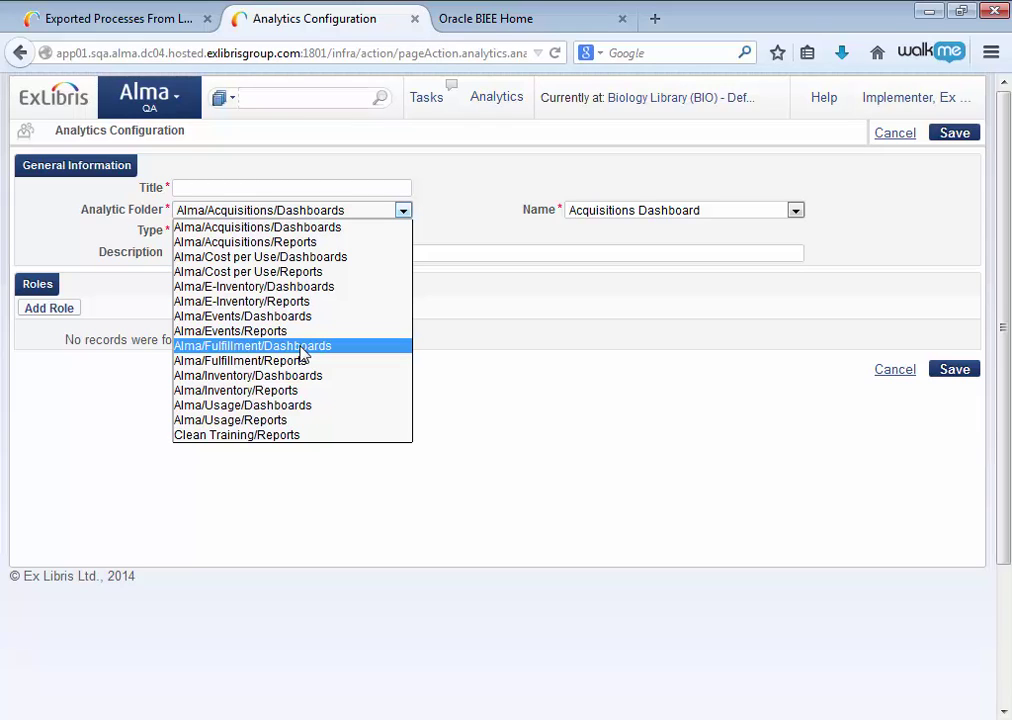
click(486, 20)
click(486, 20)
In the Oracle BI catalog, create a folder named 'New Folder' inside Clean Training.
click(535, 115)
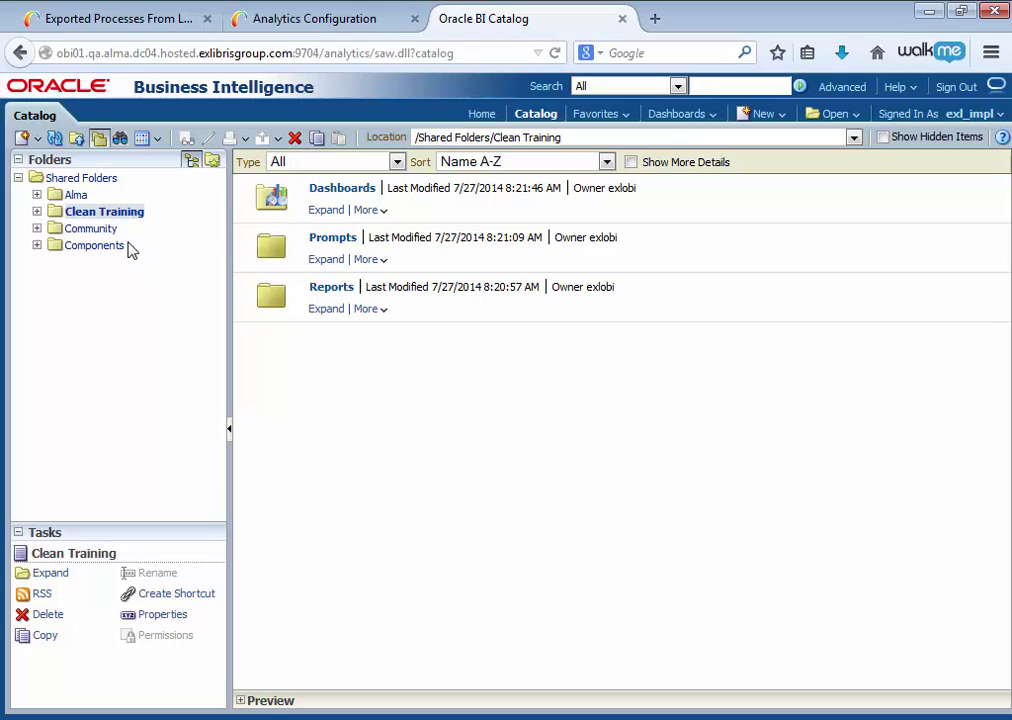
click(37, 212)
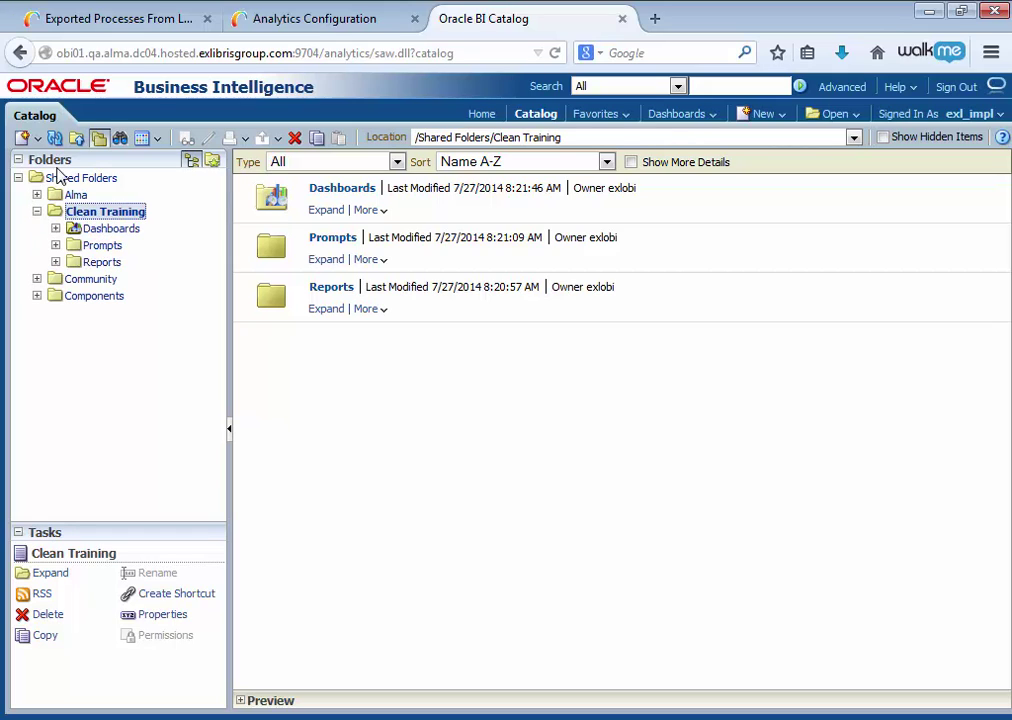
click(38, 139)
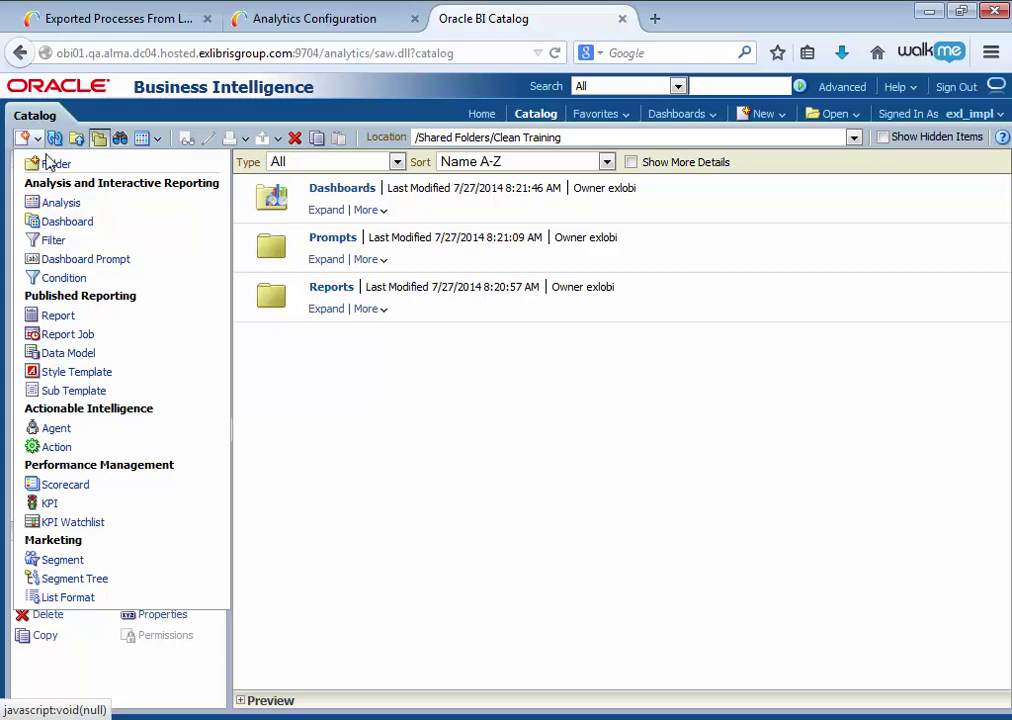
click(50, 162)
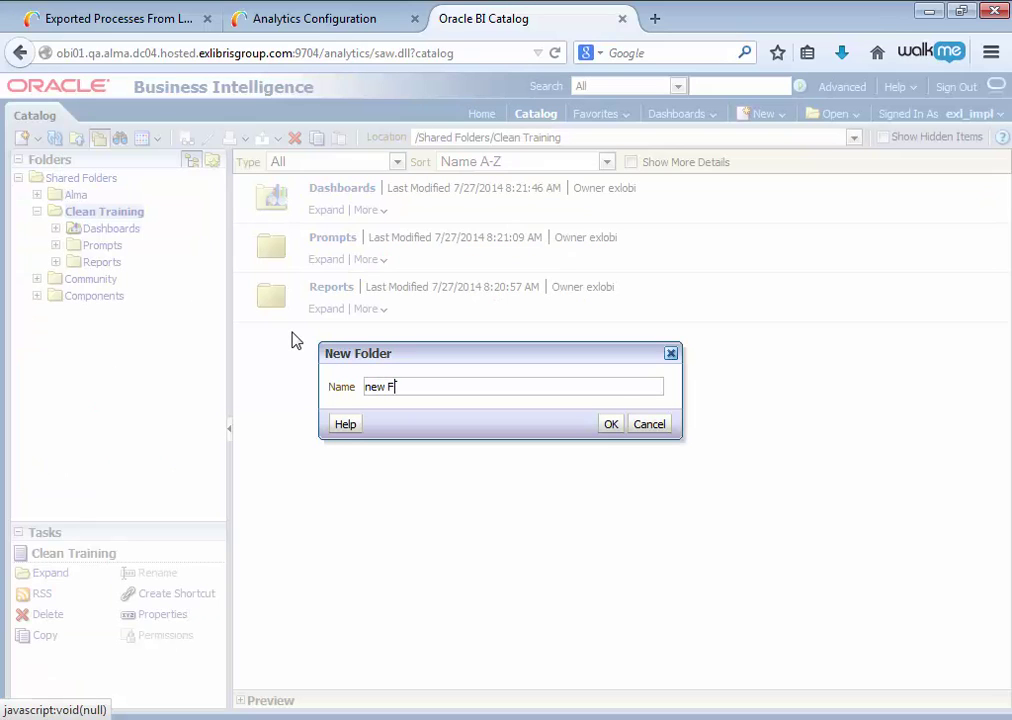
key(Delete)
text(N)
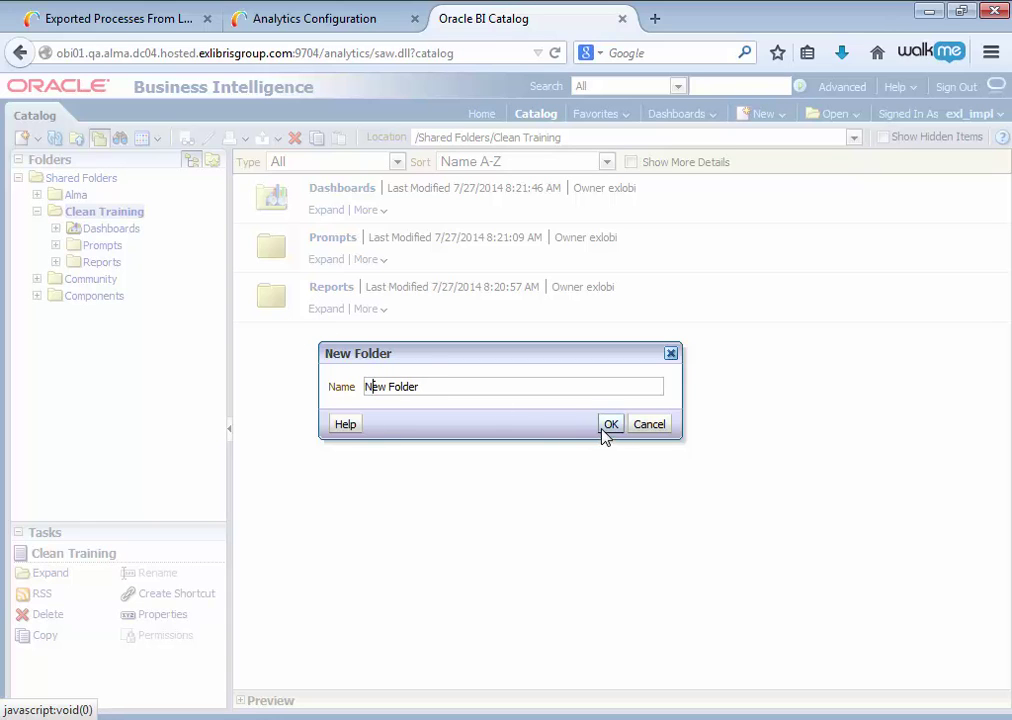
click(606, 427)
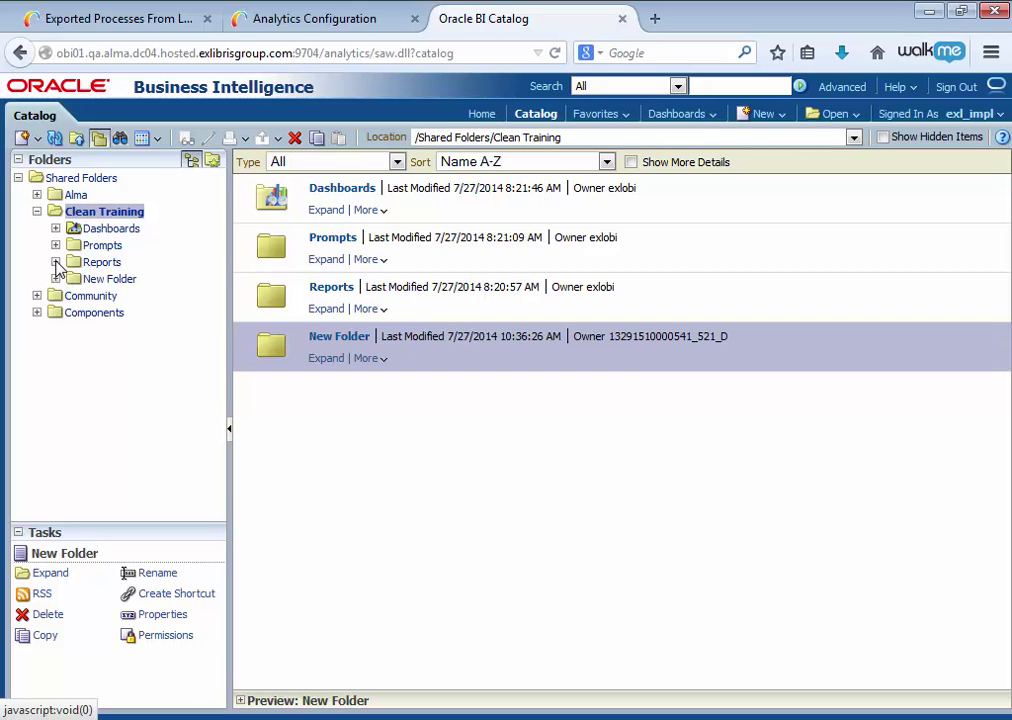
Copy the 'Count of Items Loaned - Top 10' report from Alma > Fulfillment and paste it into Clean Training's New Folder.
click(37, 195)
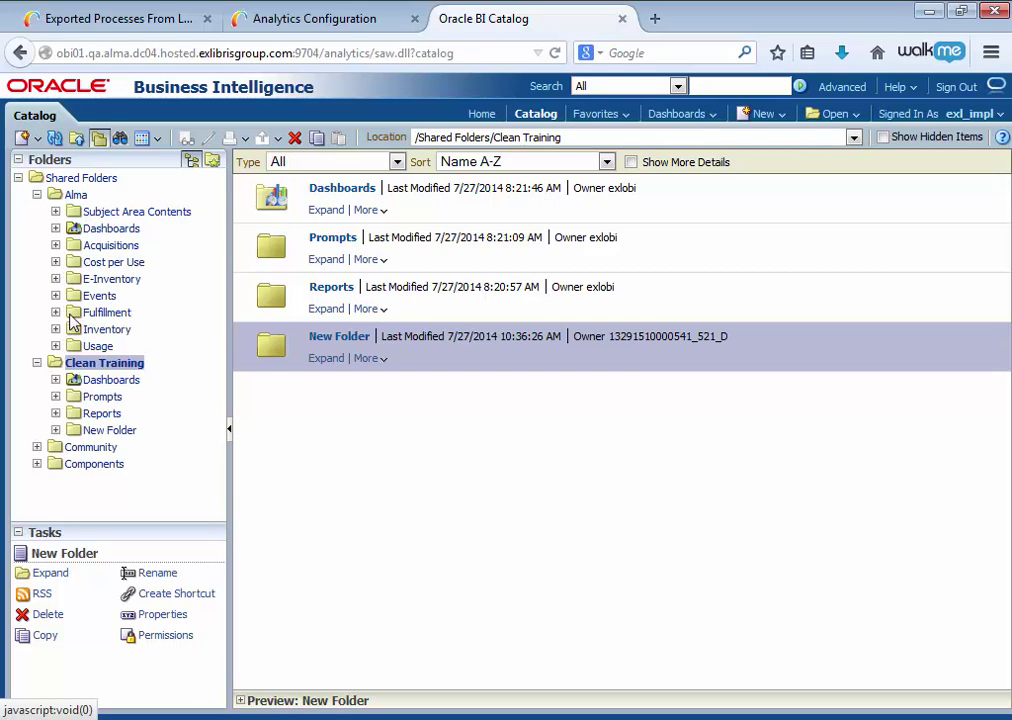
click(56, 312)
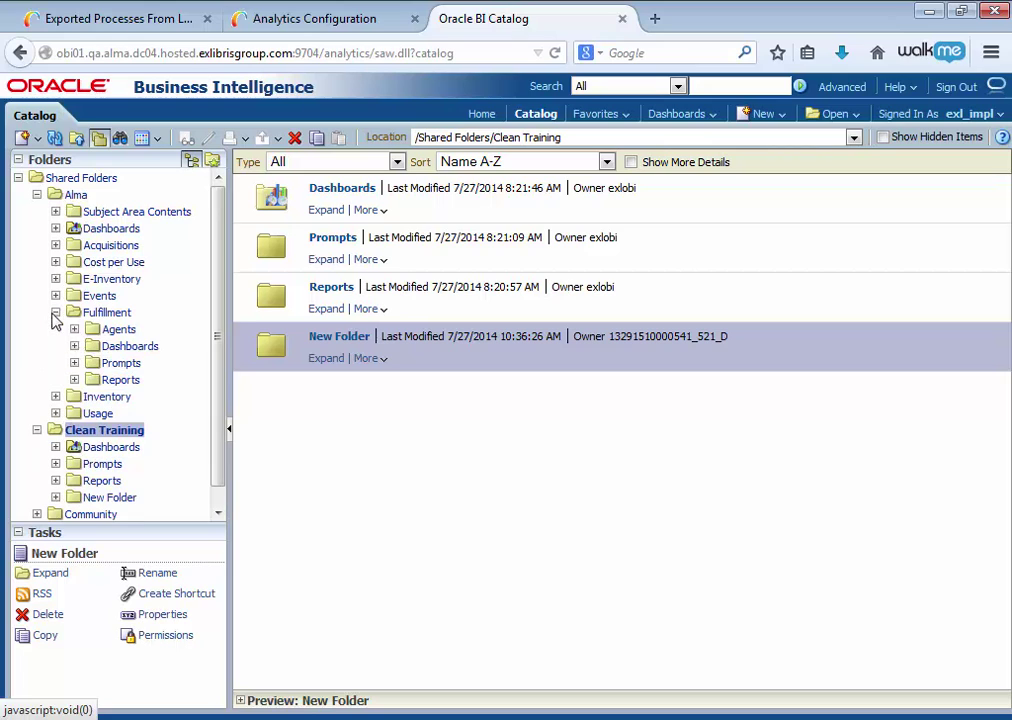
click(122, 379)
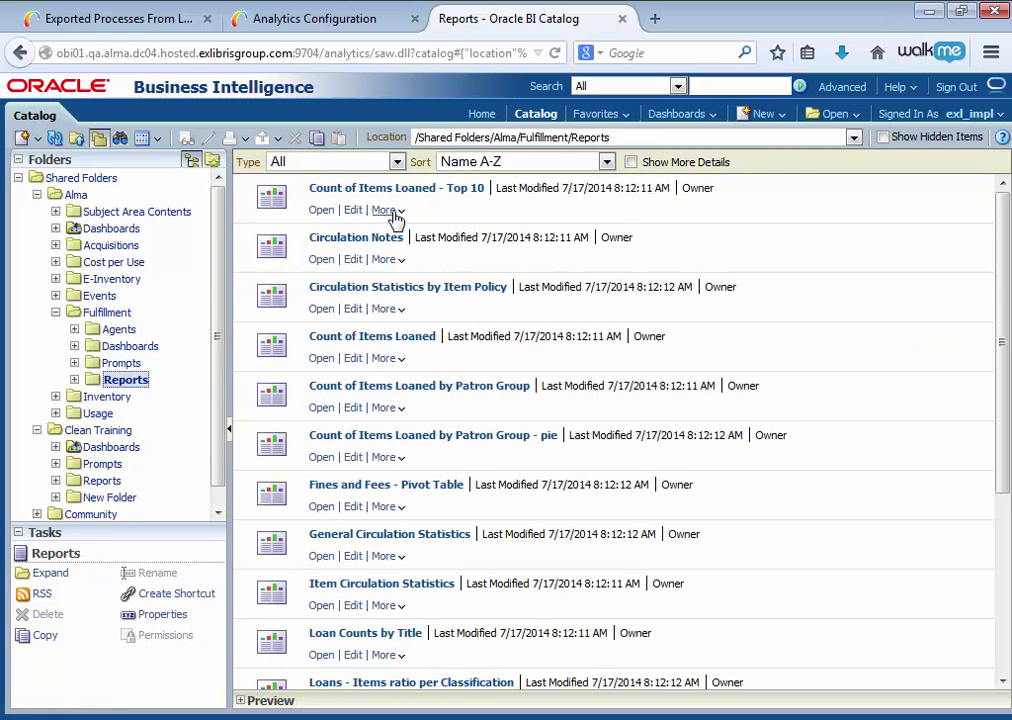
click(388, 210)
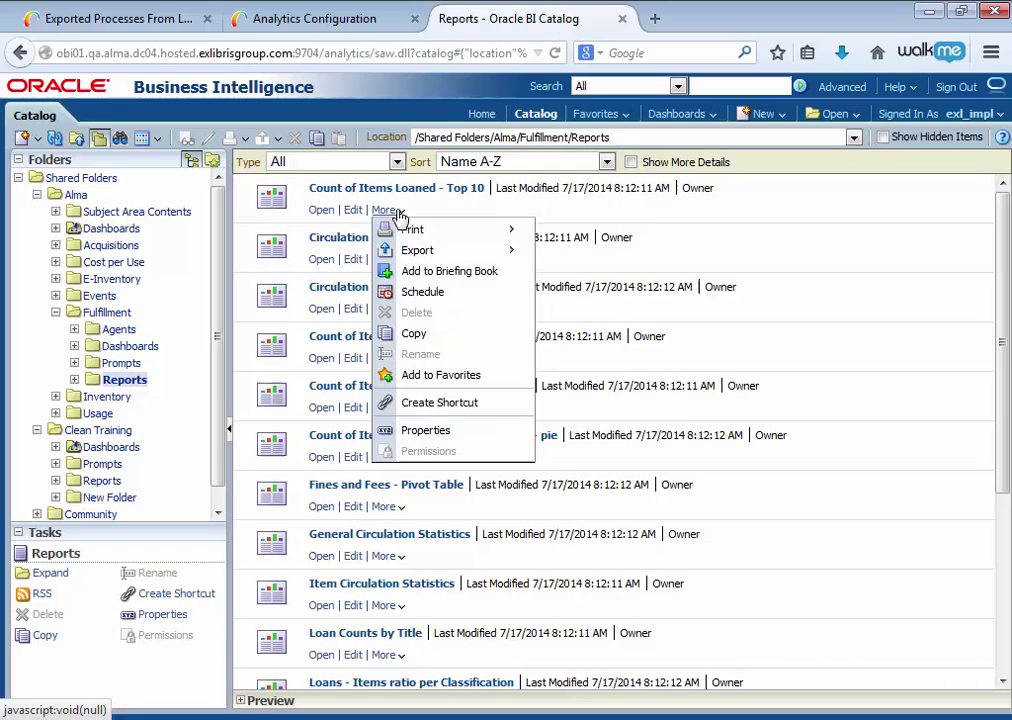
click(414, 333)
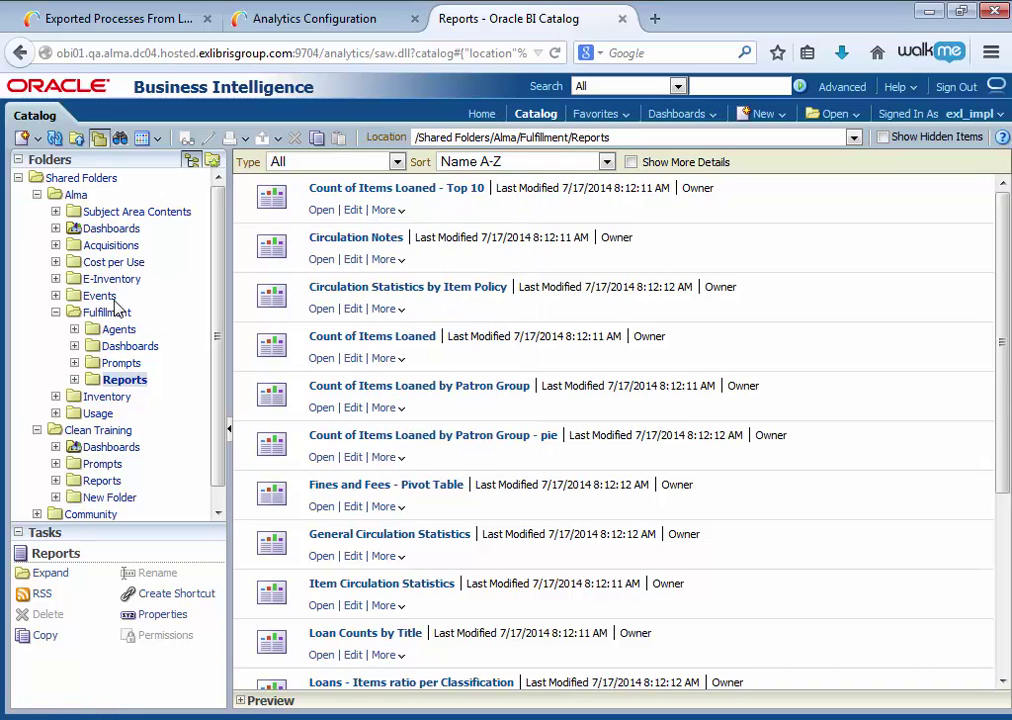
click(108, 498)
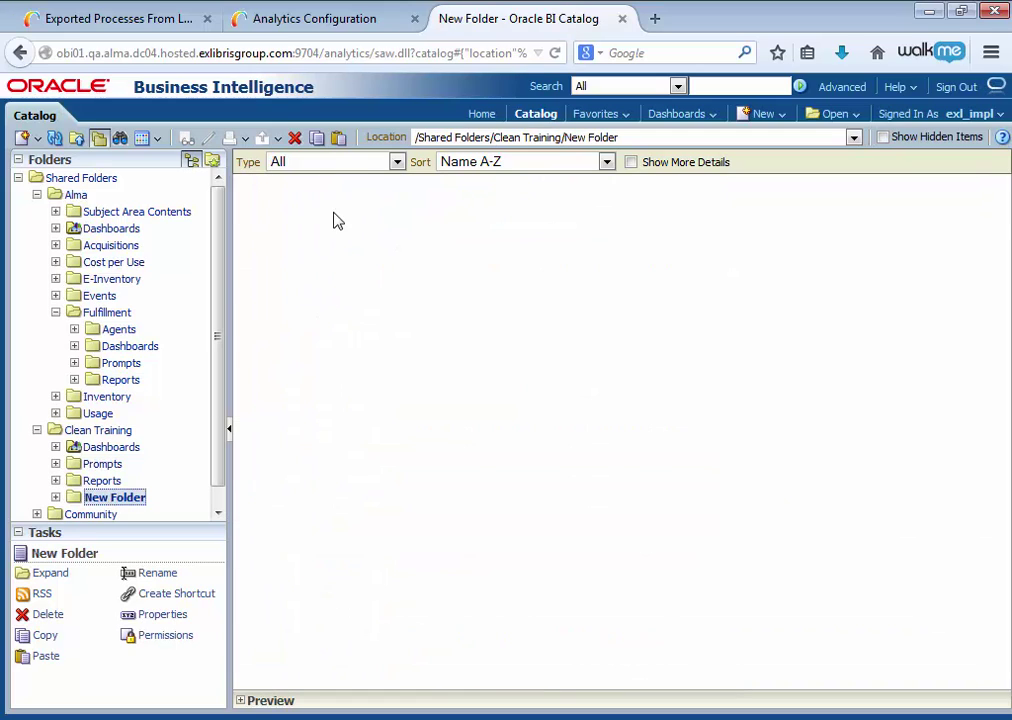
click(338, 137)
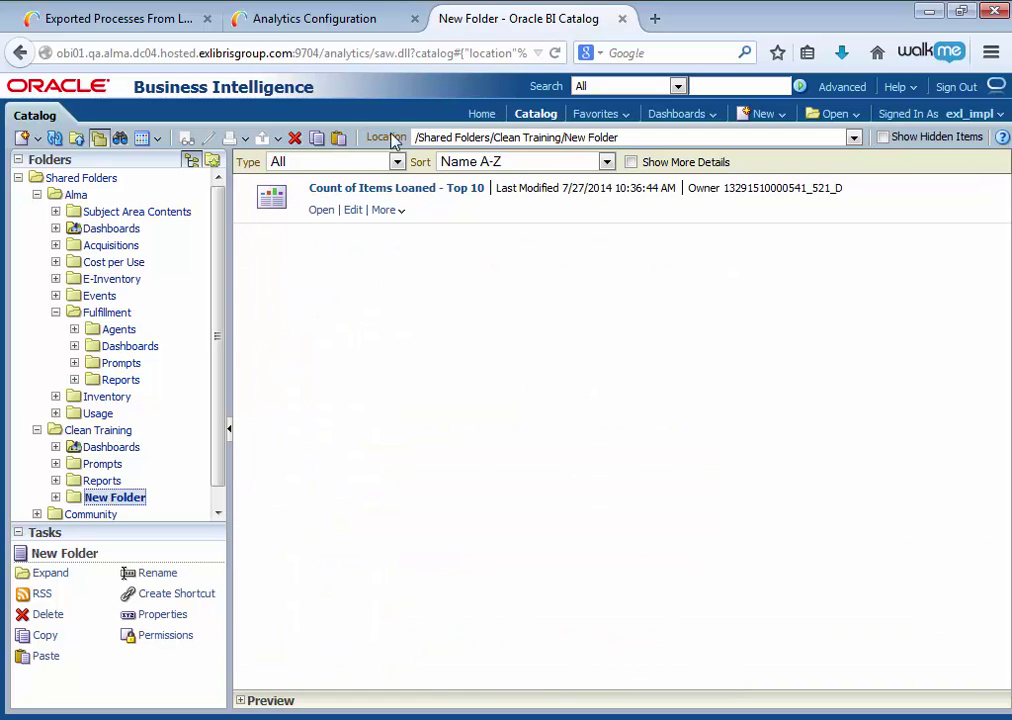
Back in Alma, start another new analytics object with Type set to Report.
click(340, 19)
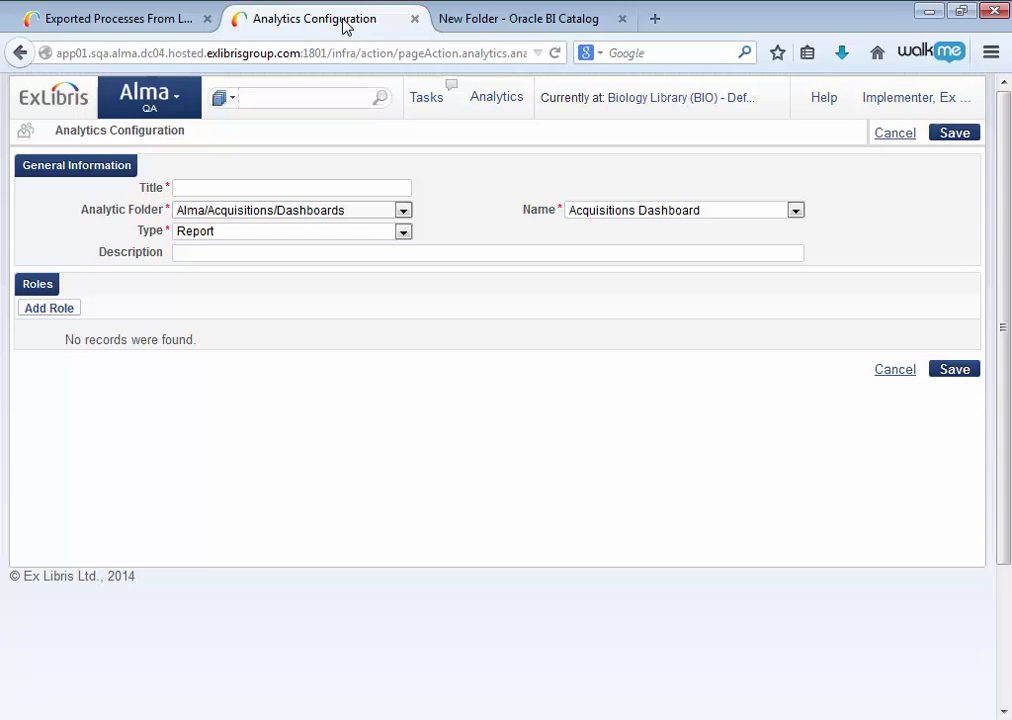
click(172, 103)
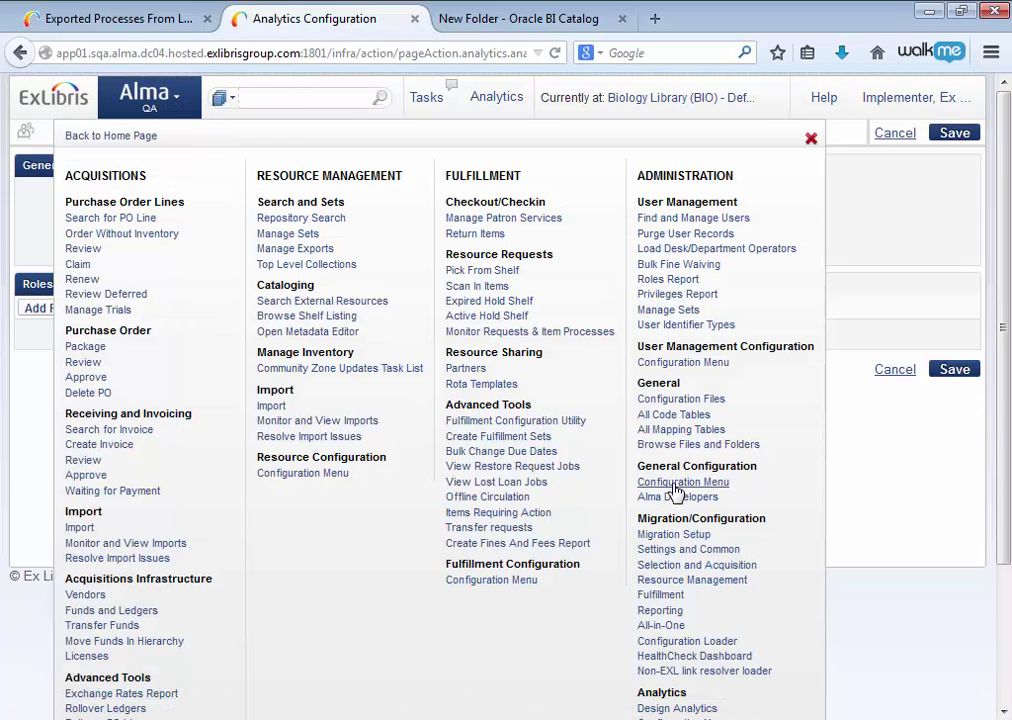
scroll(655, 669, down, 3)
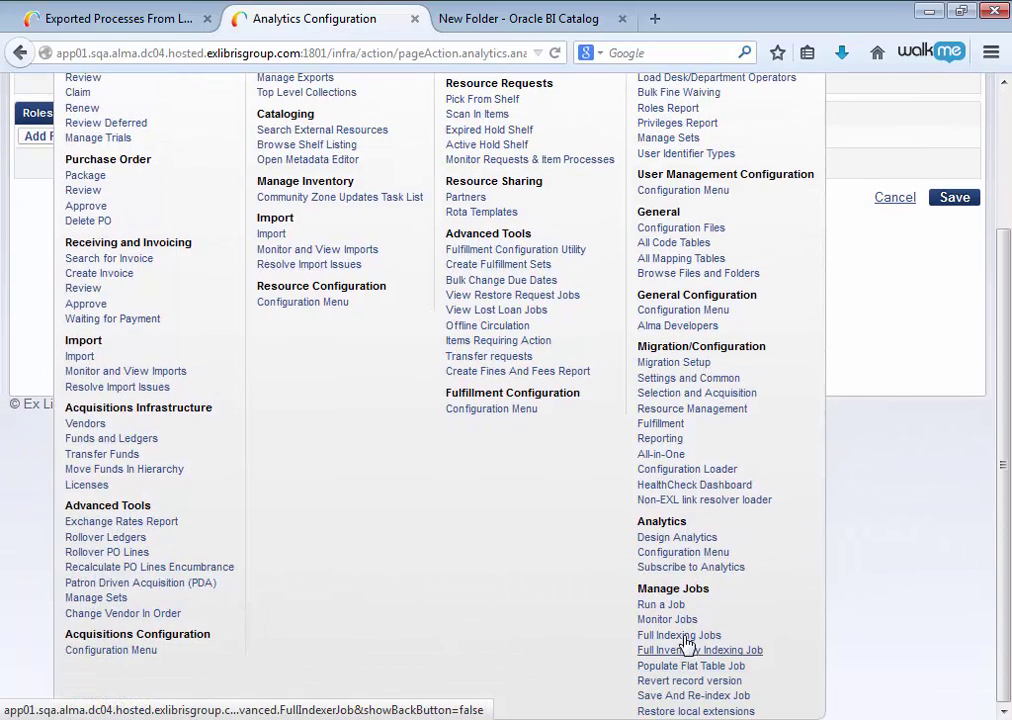
click(680, 555)
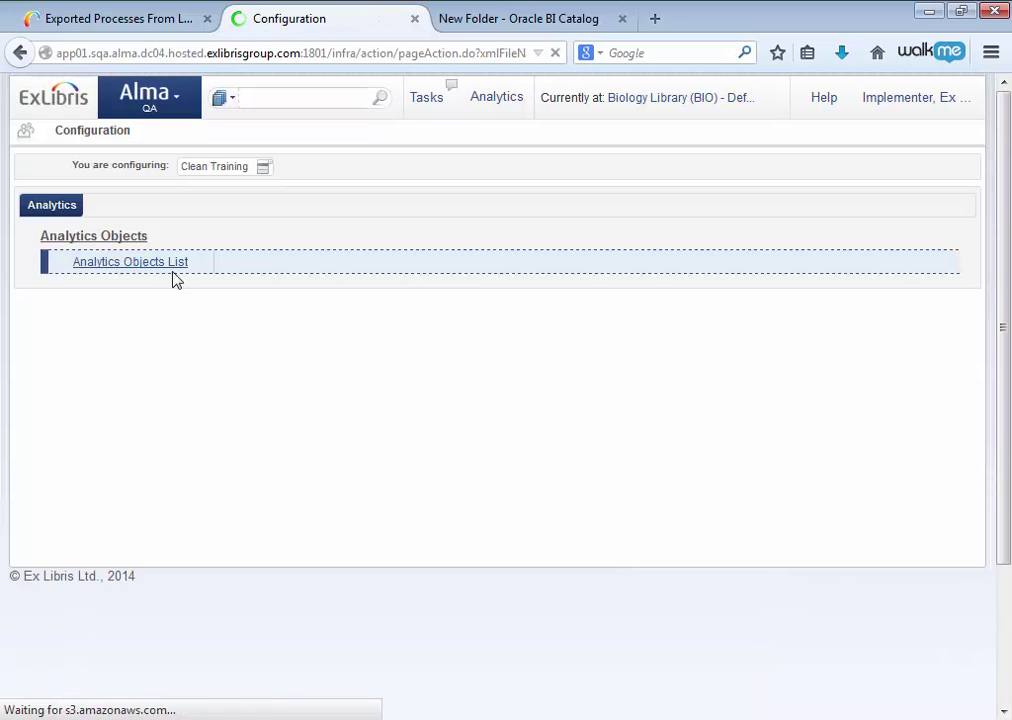
click(172, 272)
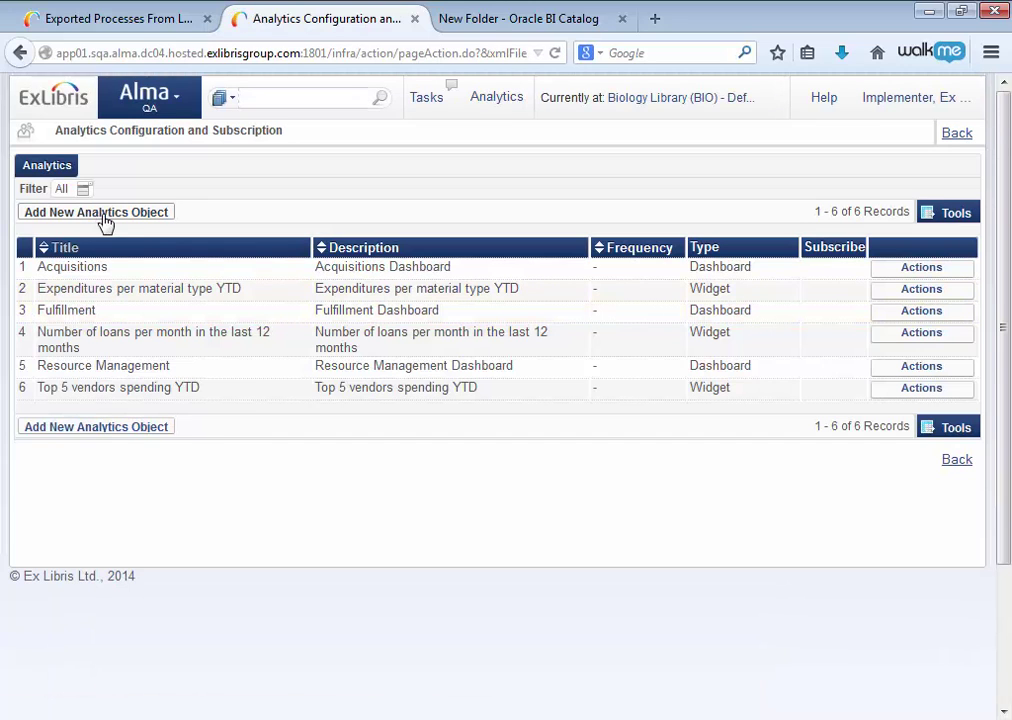
click(107, 214)
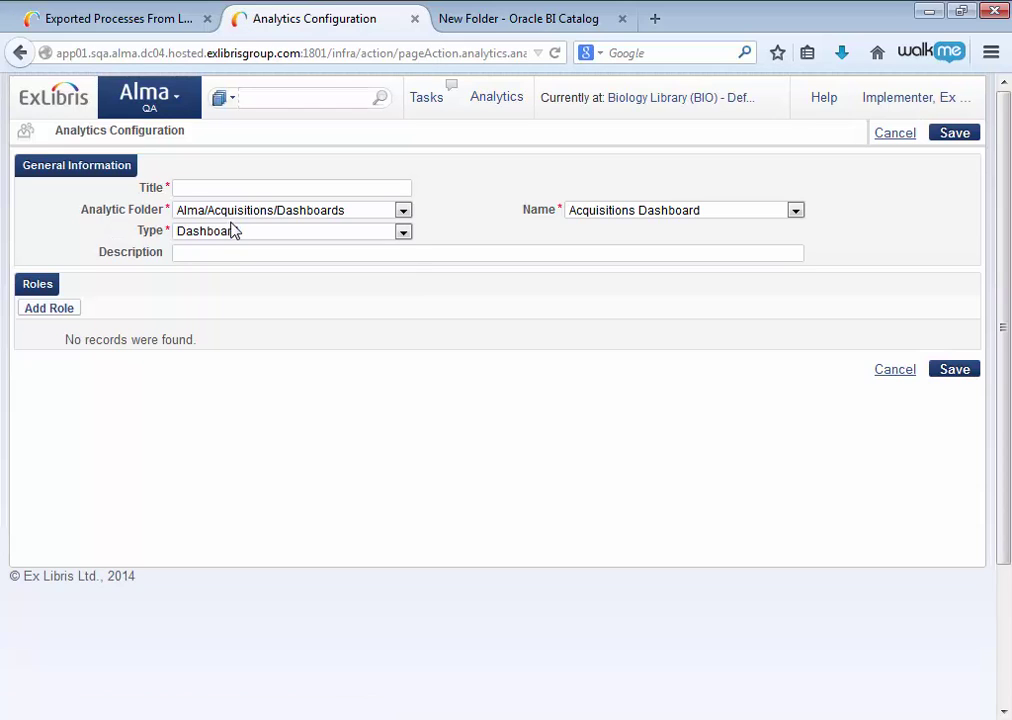
click(246, 233)
click(254, 264)
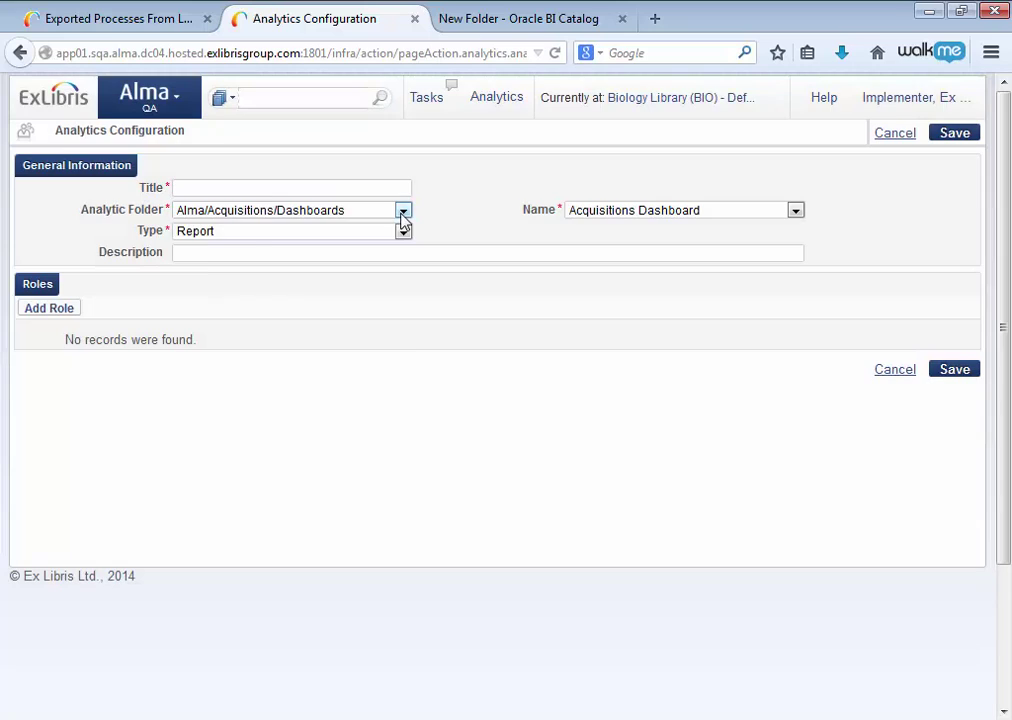
Confirm Clean Training/New Folder now appears among the Analytic Folder choices.
click(403, 214)
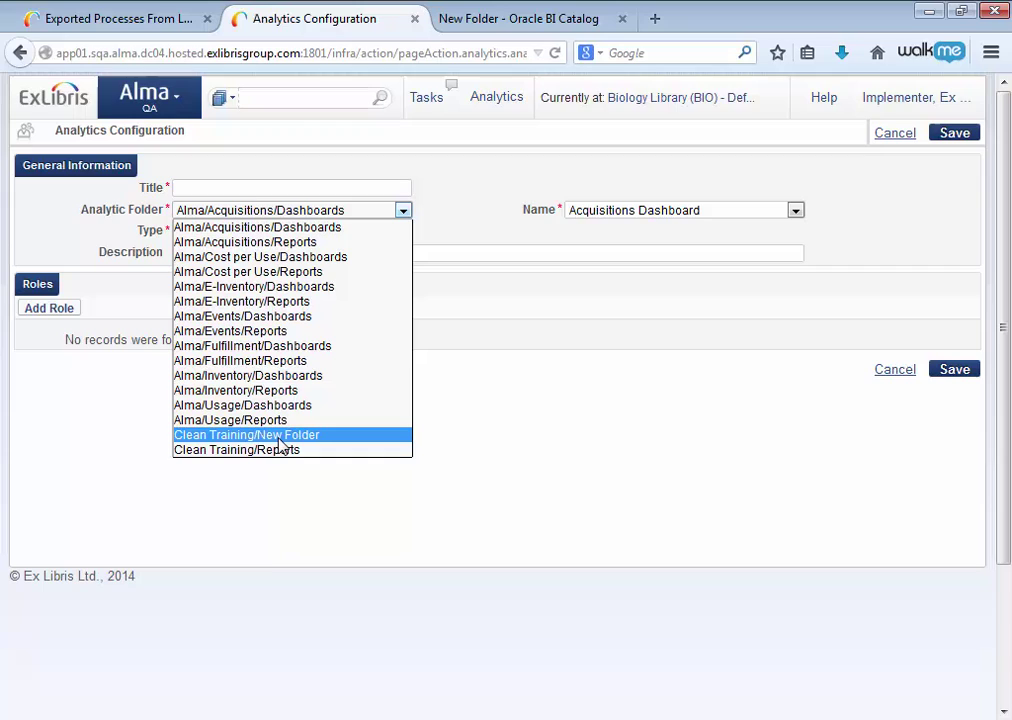
click(507, 306)
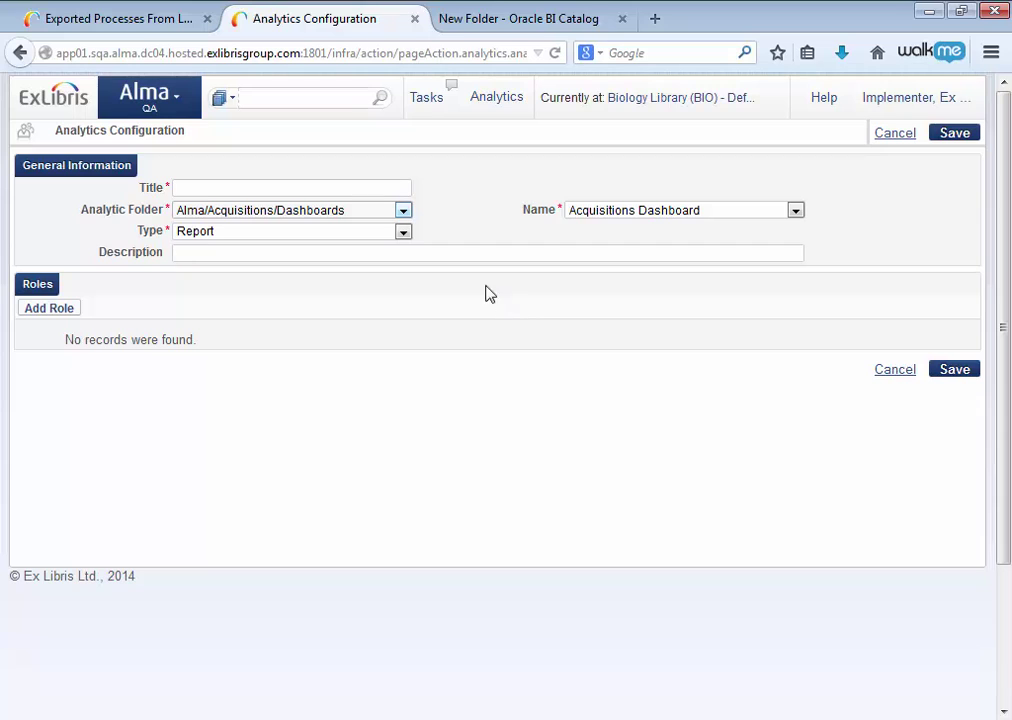
click(403, 234)
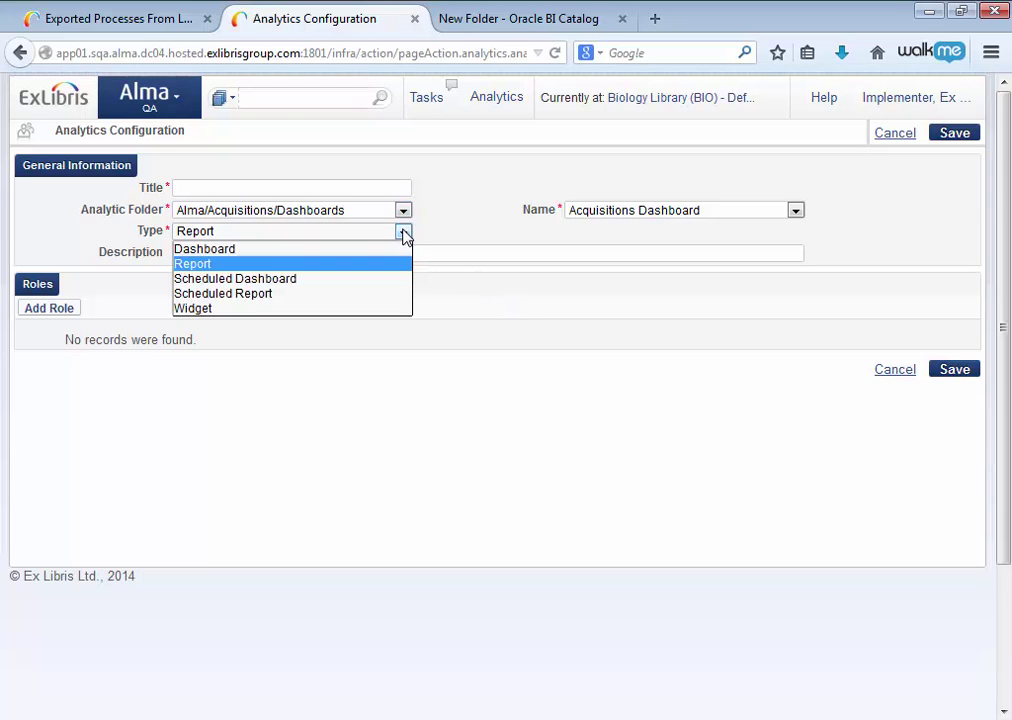
Make the object a Scheduled Report and review its Format choices PDF, Excel and Text, keeping PDF.
click(270, 300)
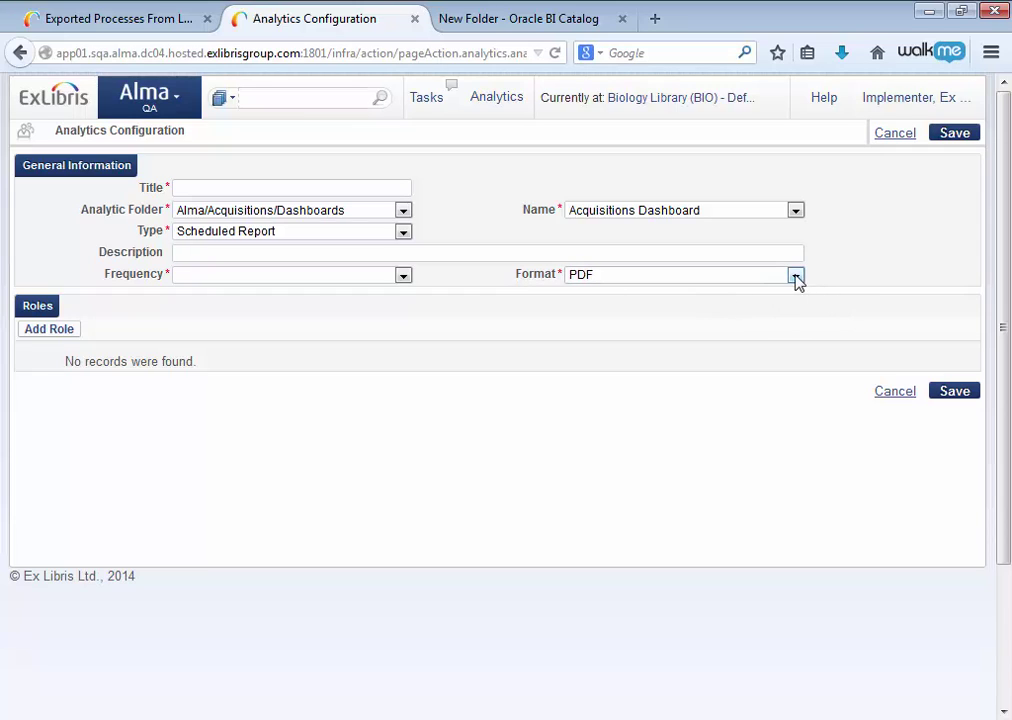
click(796, 277)
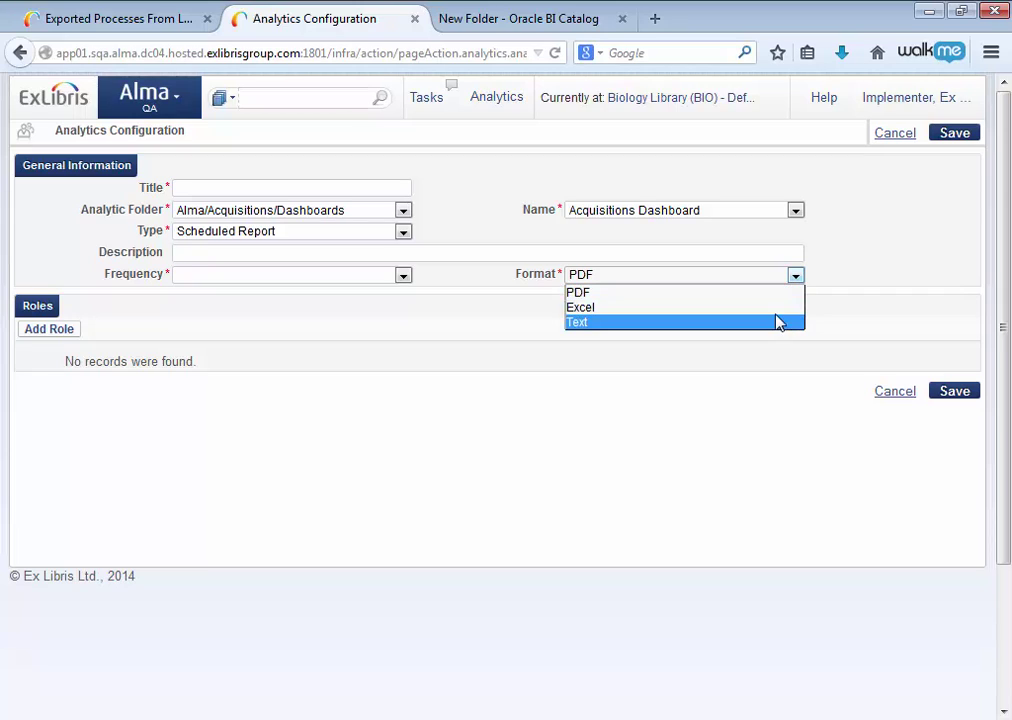
click(845, 262)
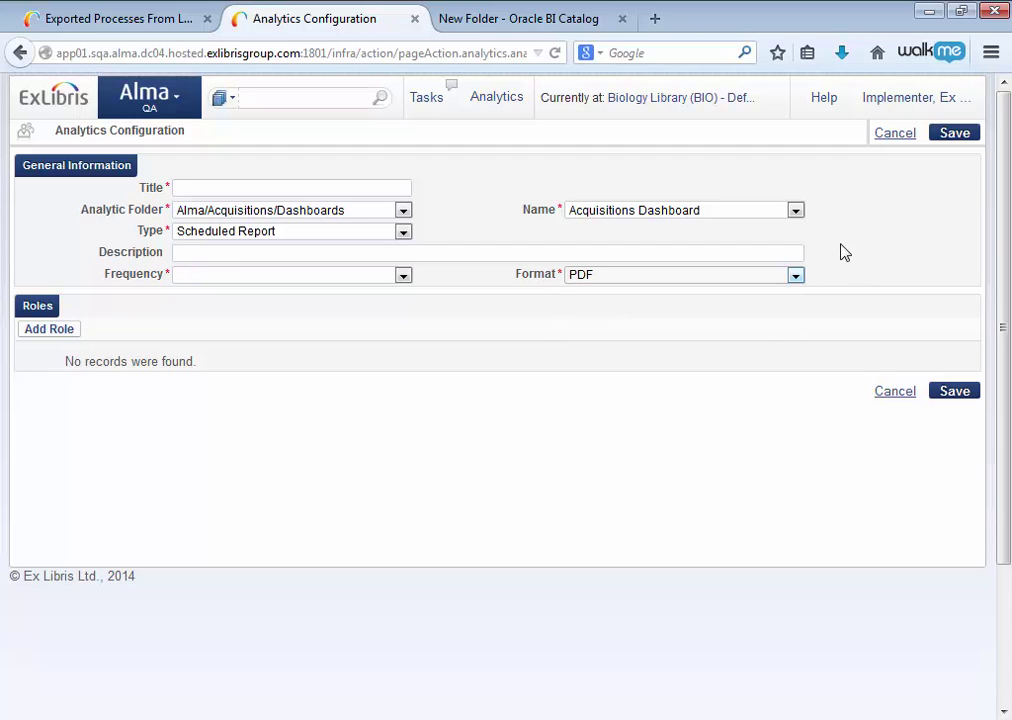
Switch the Type to Report and back to Scheduled Report, leaving Format at PDF.
click(404, 232)
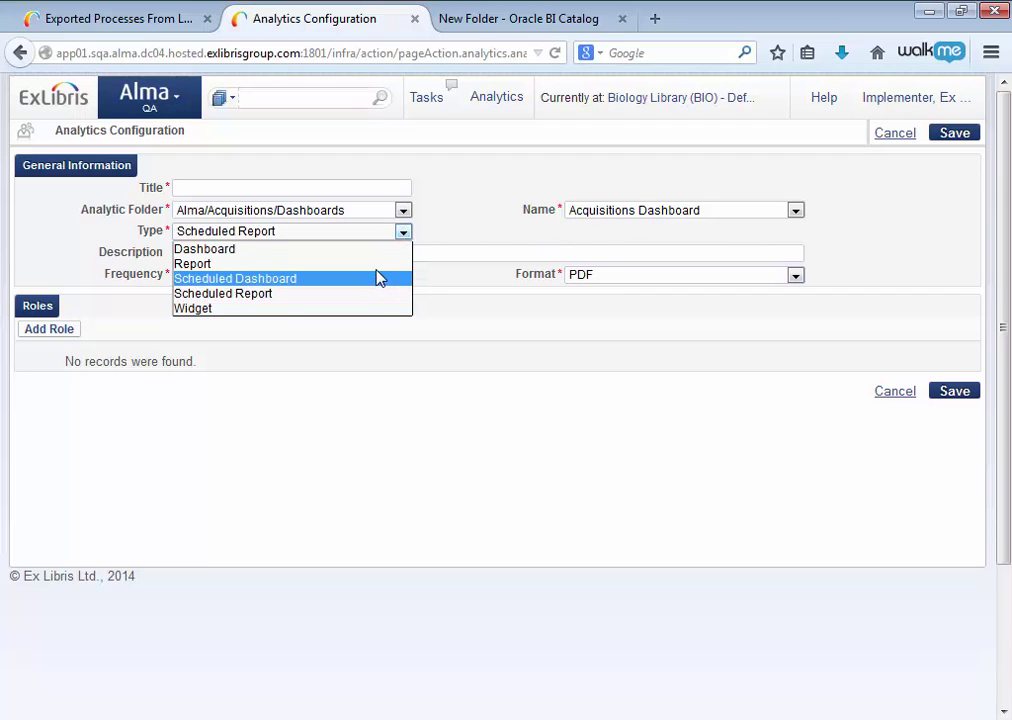
click(350, 264)
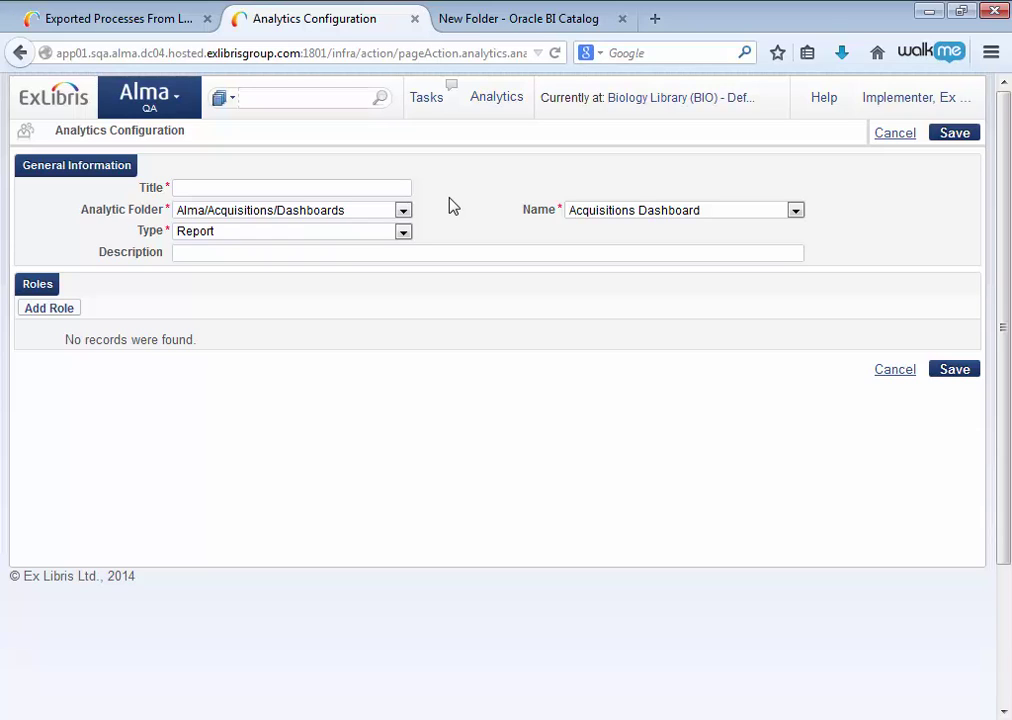
click(404, 232)
click(372, 302)
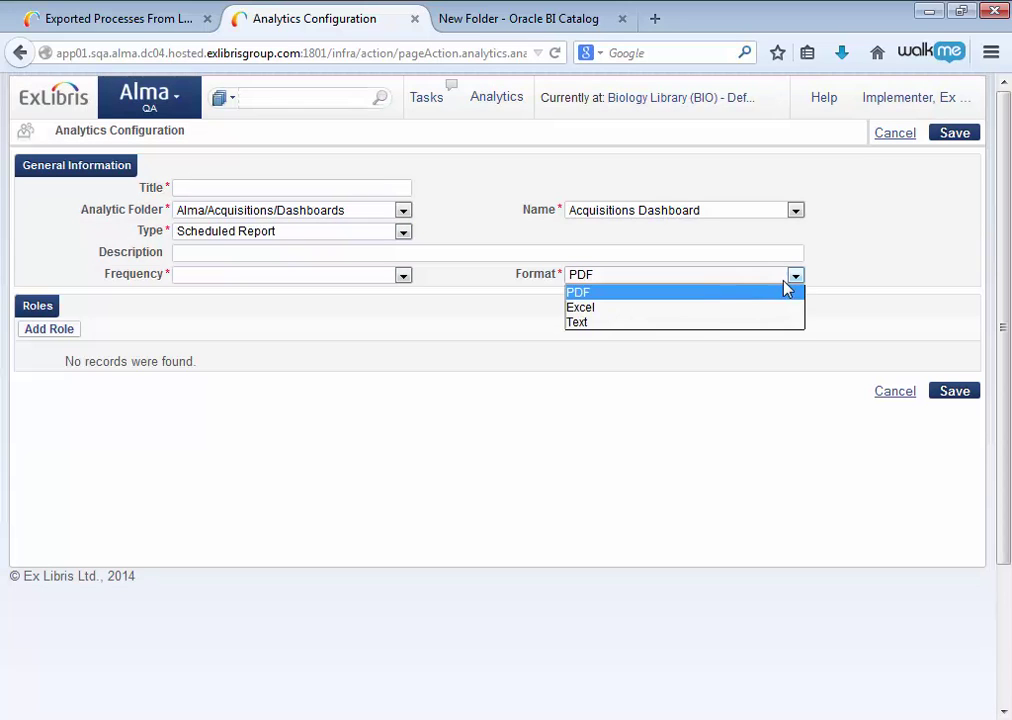